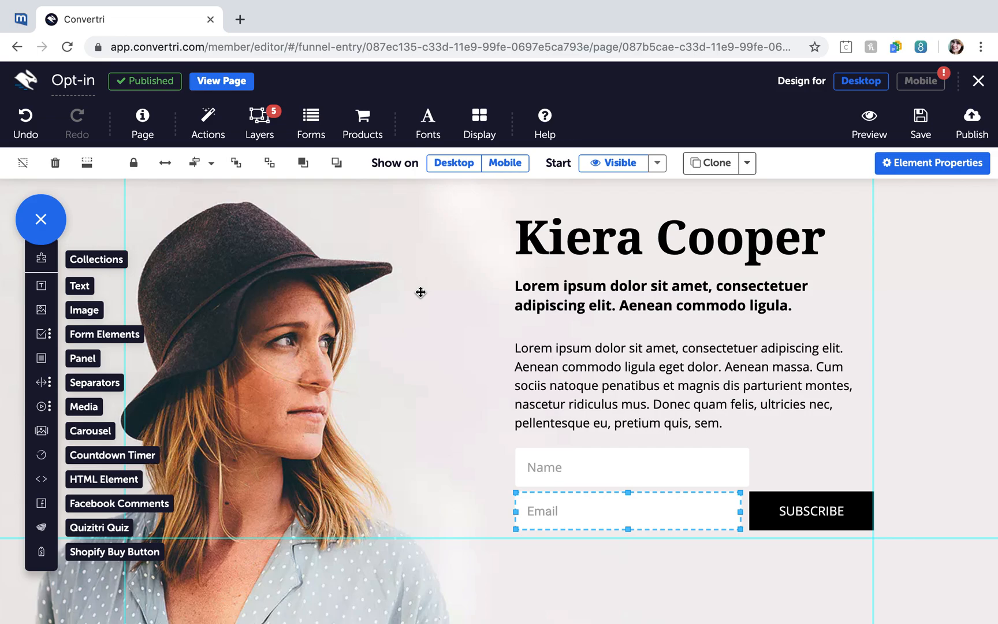
Step: Choose MailChimp as the autoresponder service in the page's form configuration
left_click(312, 118)
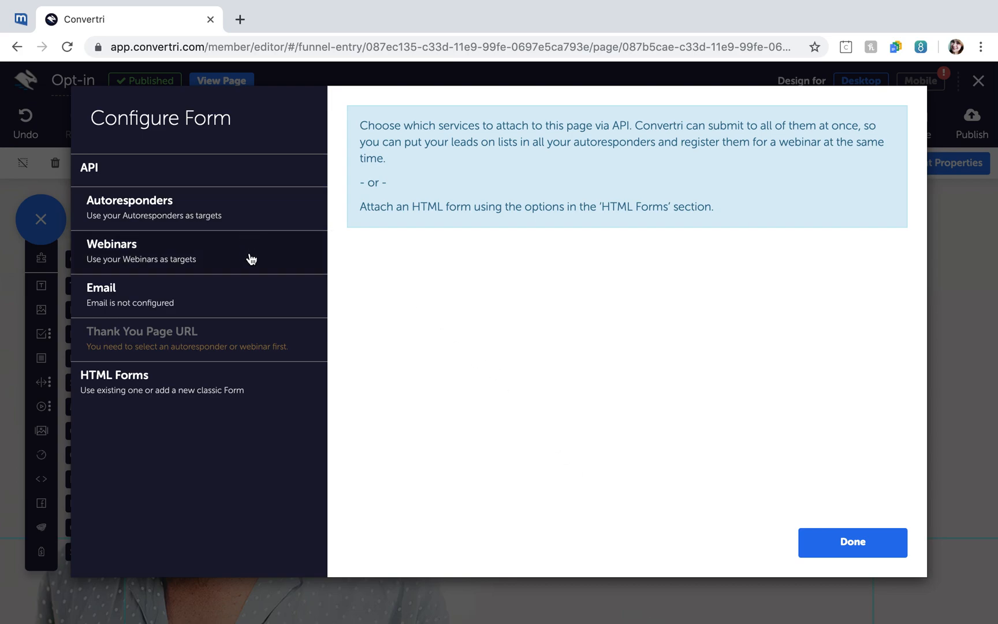
left_click(250, 216)
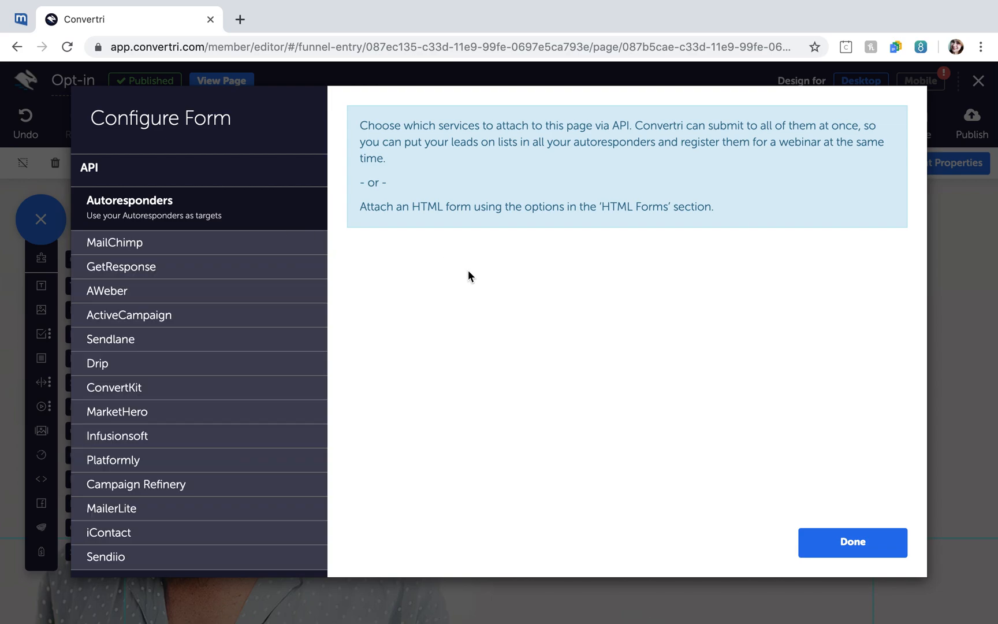
left_click(287, 245)
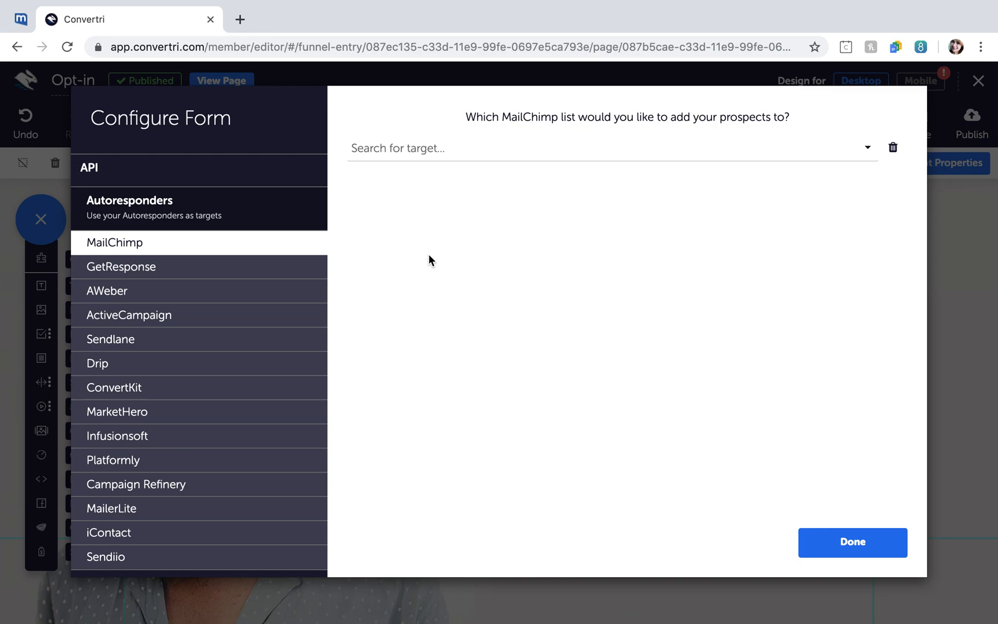
Step: Send prospects to the MailChimp list 'Convertri Blog'
left_click(597, 148)
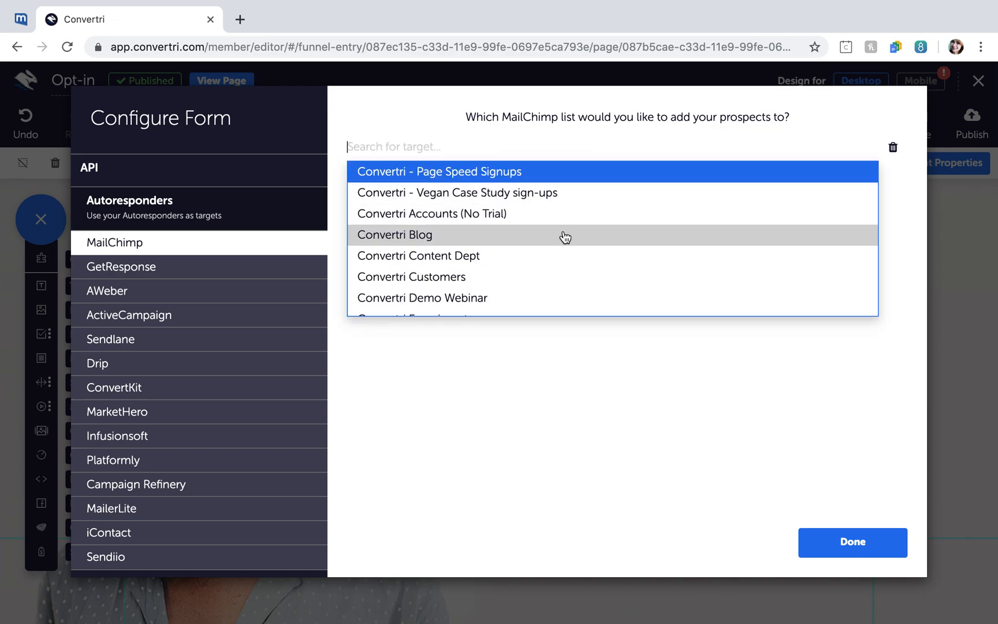
left_click(562, 235)
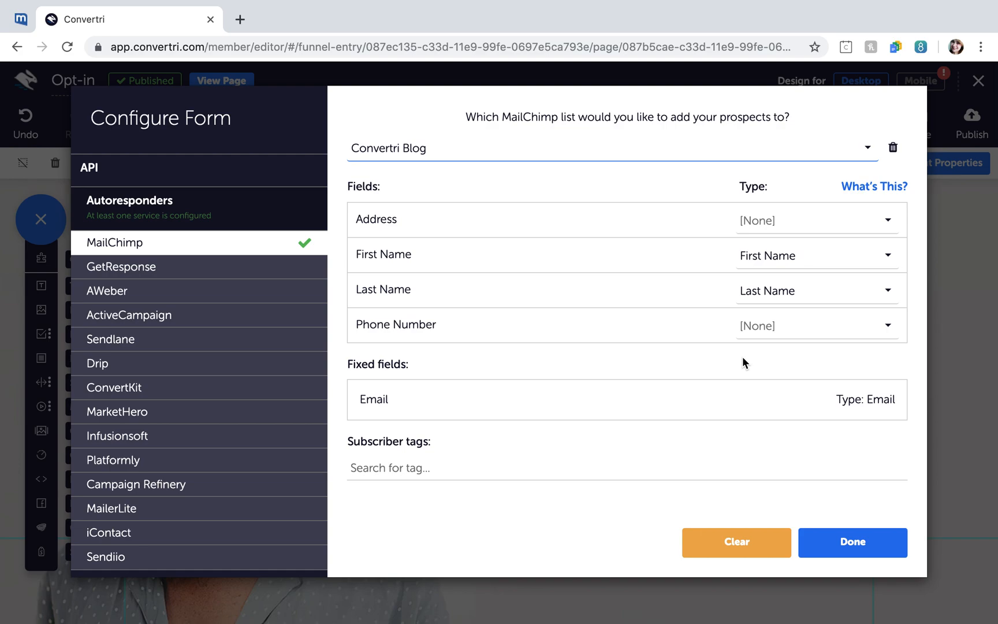
Step: Review the Thank You Page URL redirect and close the form configuration with Done
left_click(223, 214)
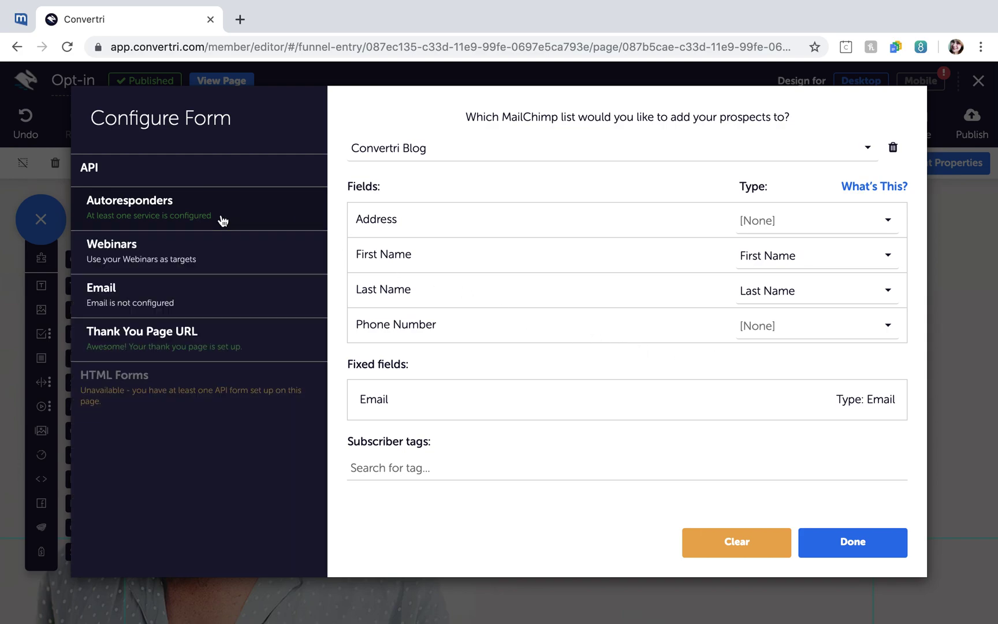
left_click(171, 335)
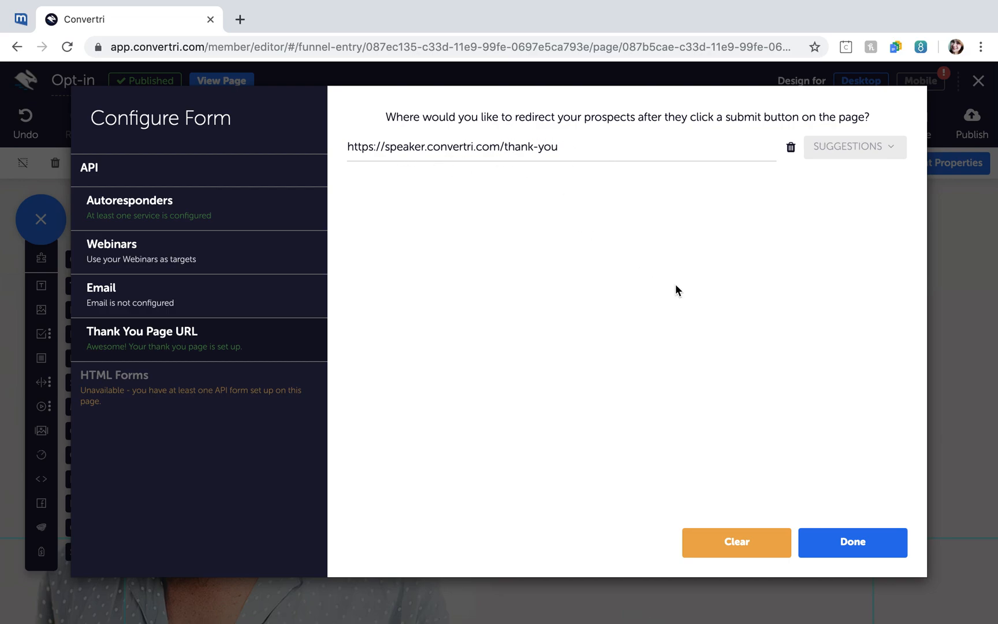
left_click(852, 541)
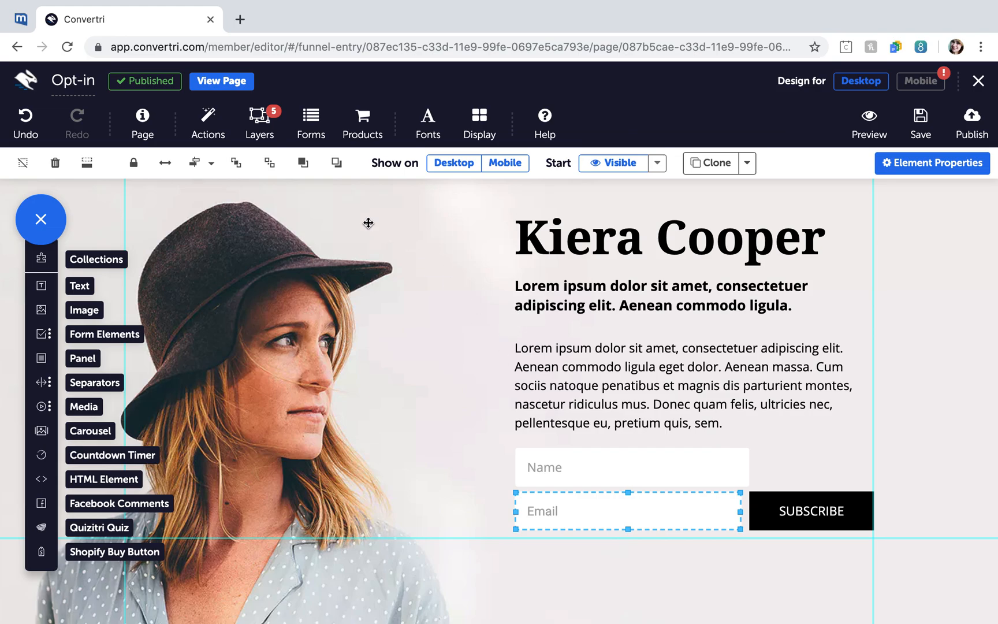
Step: Reopen the form configuration and show the New form choices under HTML Forms
left_click(311, 123)
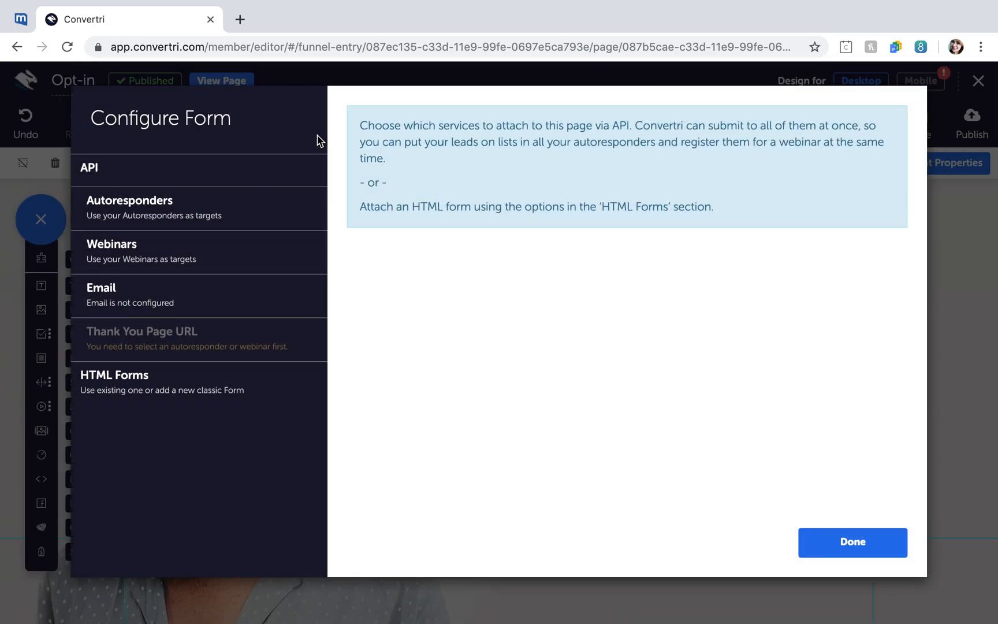
left_click(187, 390)
left_click(147, 419)
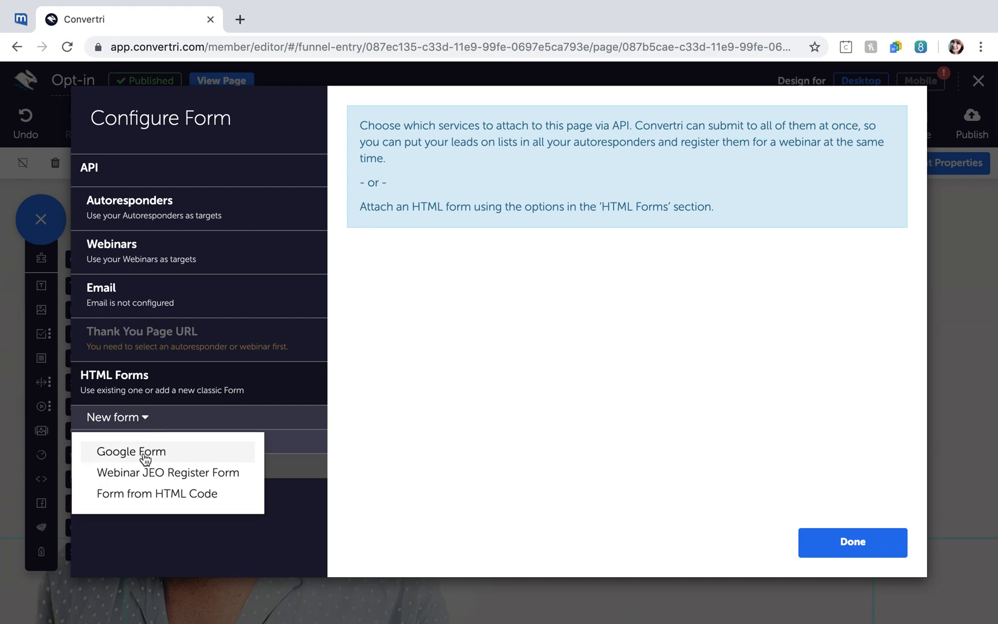
Step: Create a form from HTML code named 'html form' with the pasted form markup
left_click(147, 494)
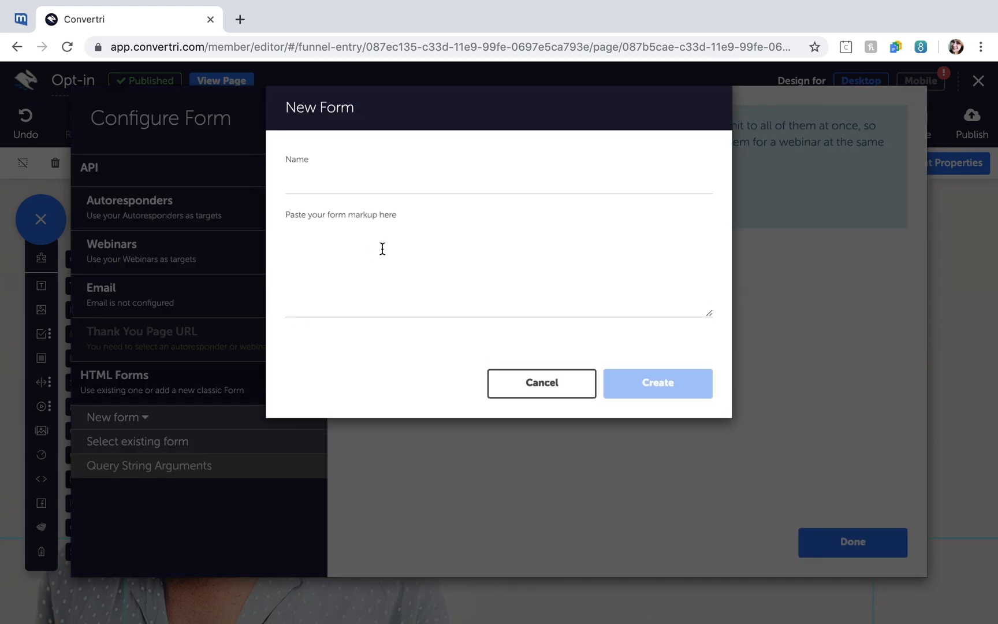
left_click(421, 176)
type("t")
key("BackSpace")
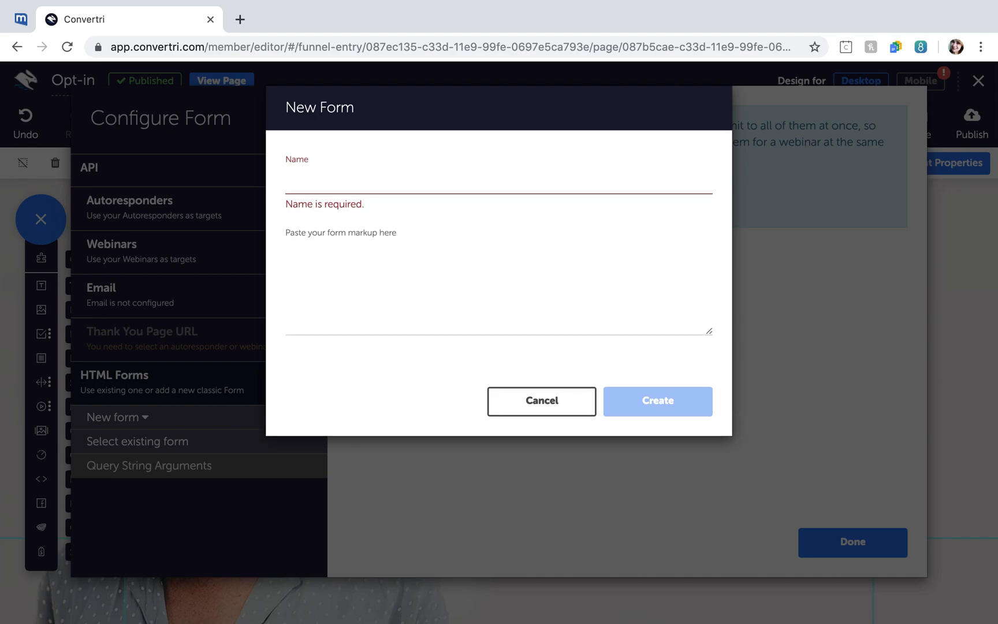
type("html form")
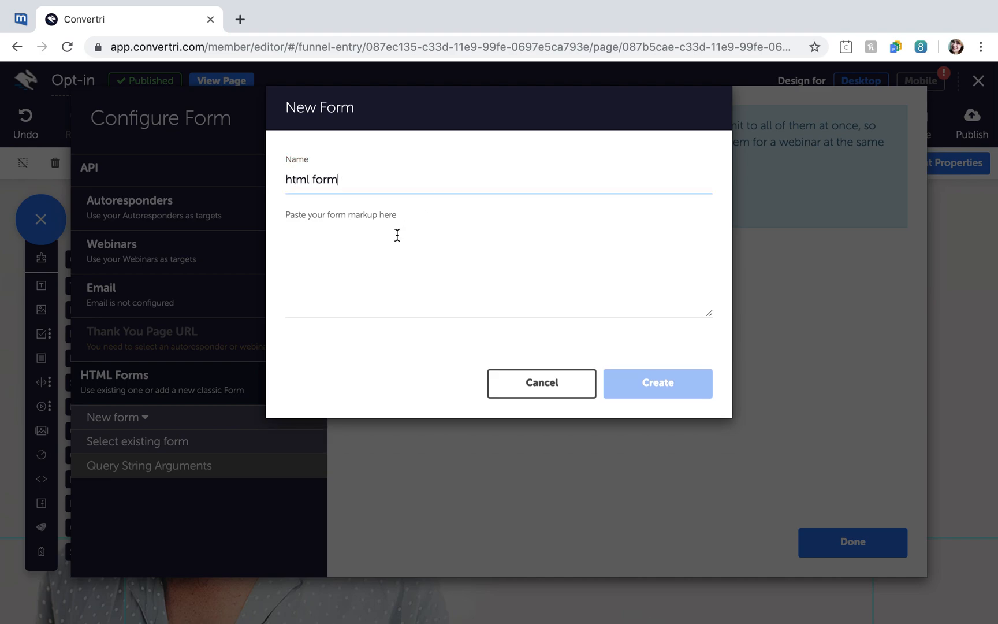
left_click(406, 266)
key("ctrl+v")
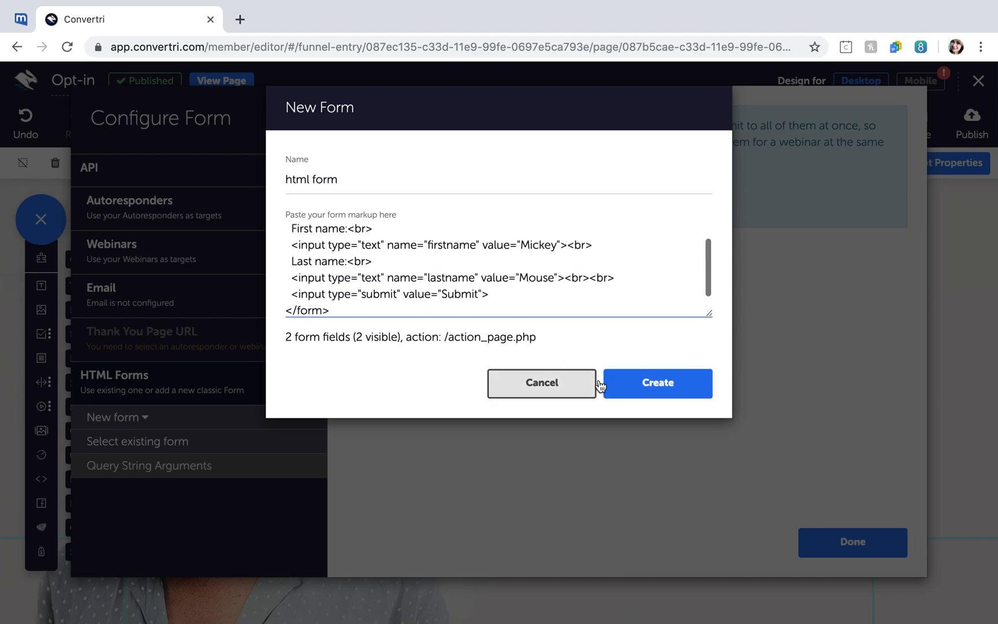
left_click(646, 385)
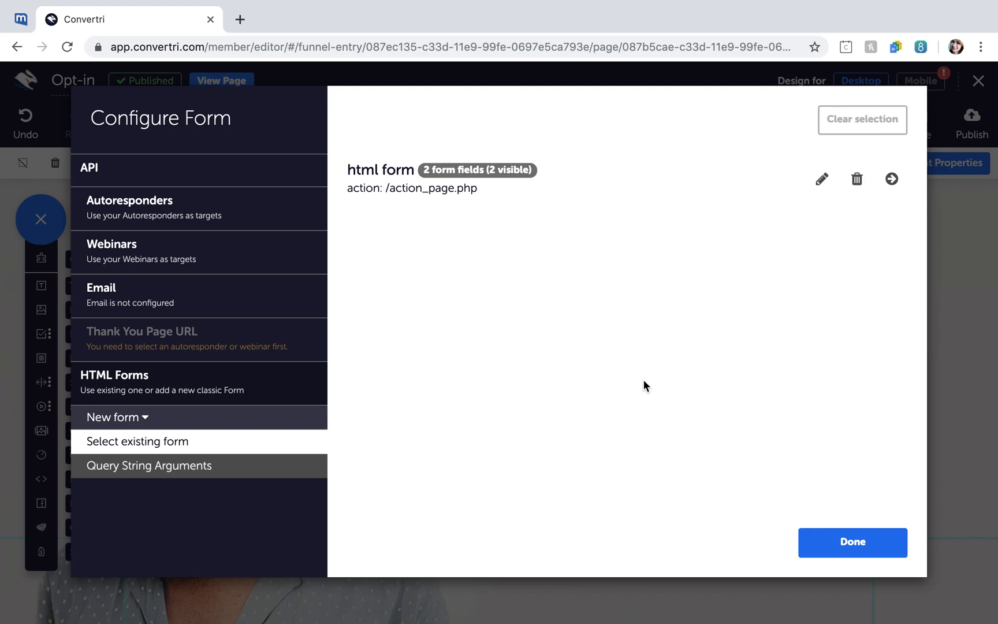
Step: Mark 'html form' as the form in use for this opt-in page
left_click(891, 179)
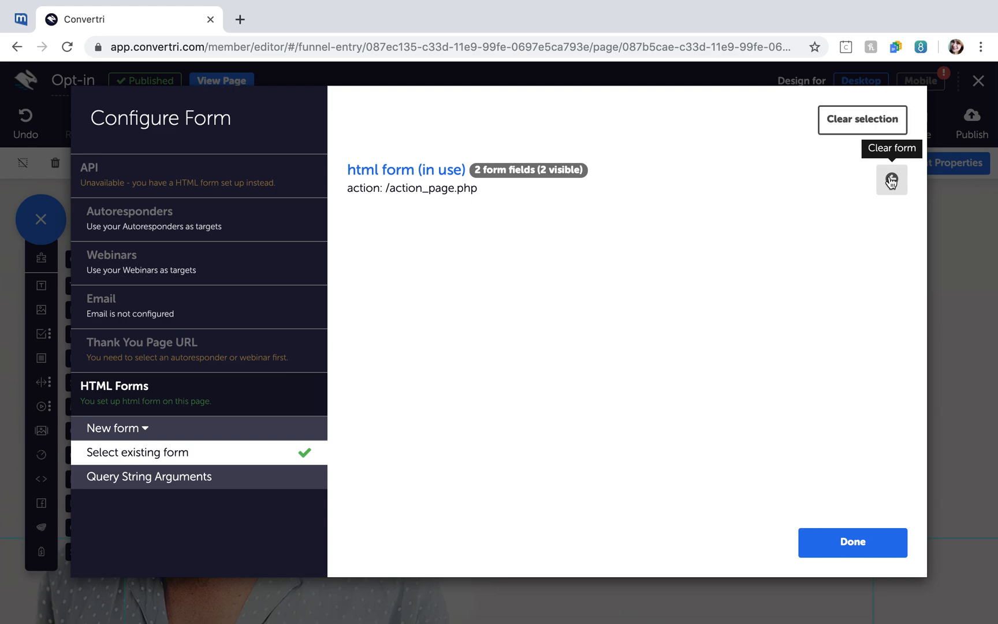
left_click(853, 542)
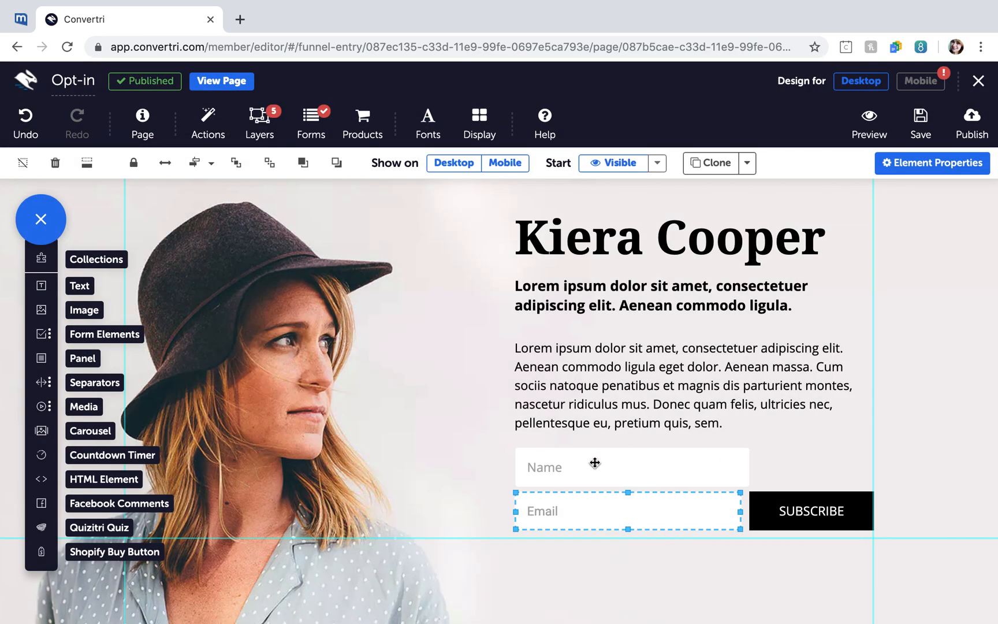